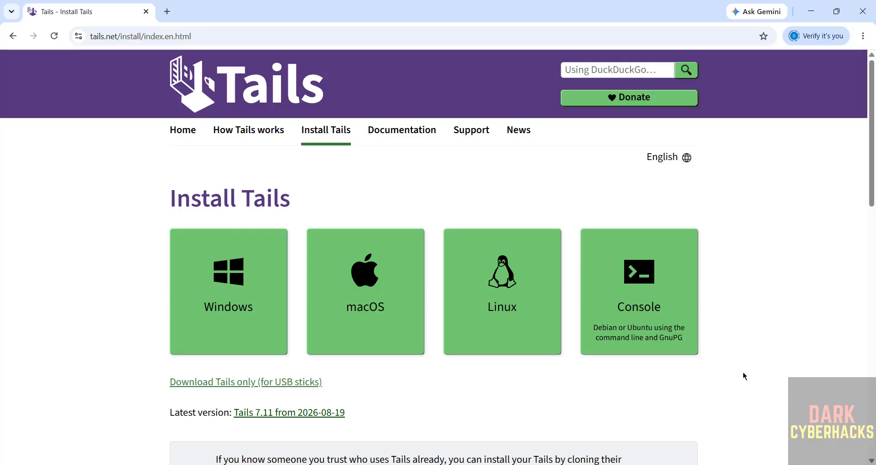
# Open the 'Burning a Tails DVD' page and start downloading the Tails 7.11 ISO image (1.8 GB)
pyautogui.moveTo(869, 150); pyautogui.dragTo(870, 336)
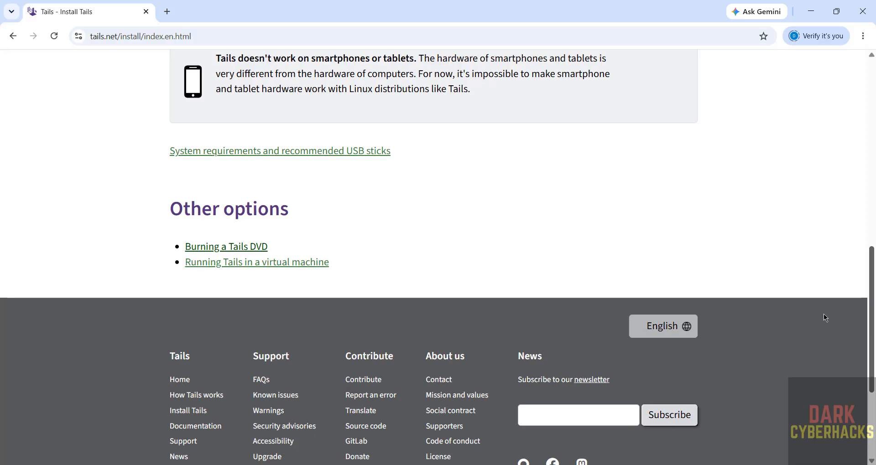
pyautogui.click(239, 250)
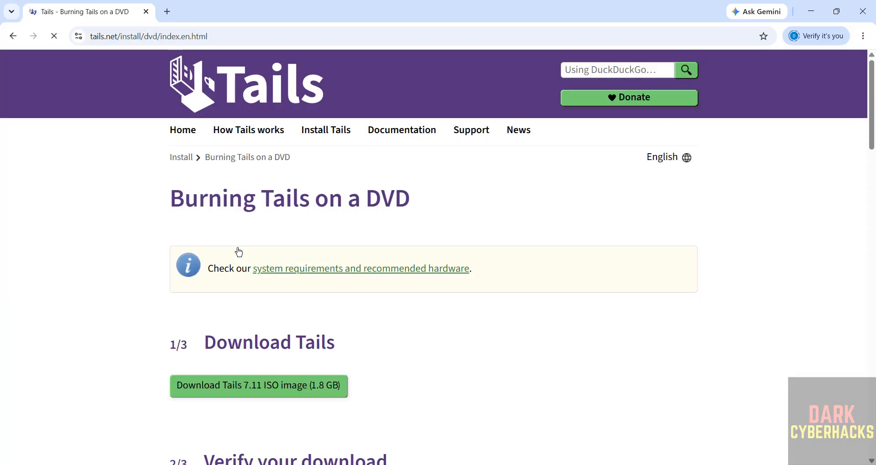
pyautogui.click(203, 395)
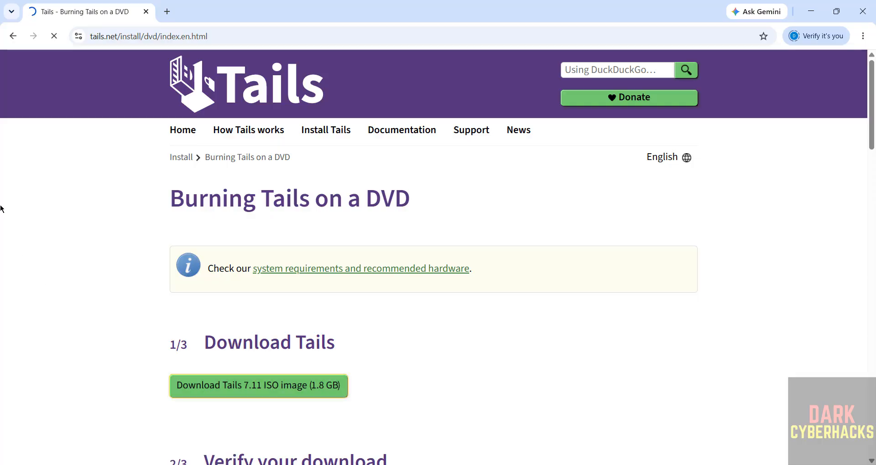
# Cancel the duplicate tails-amd64-7.11 (1).iso download in Chrome's download history and remove its entry
pyautogui.hotkey('ctrl', 'j')
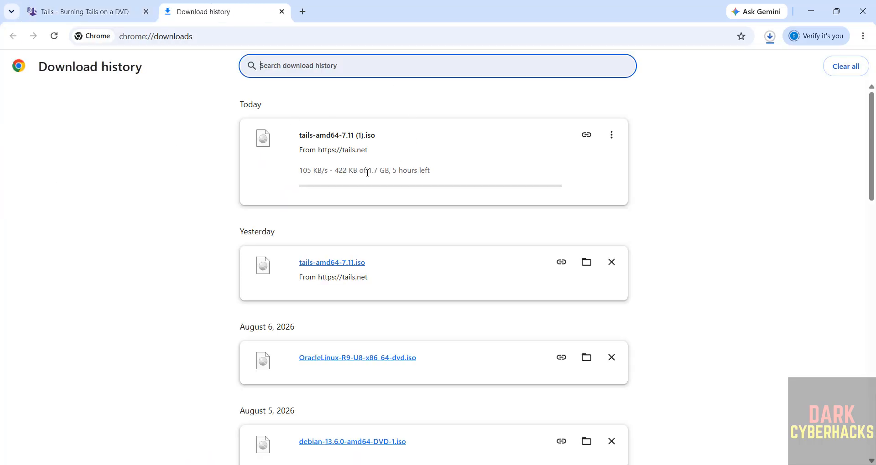
pyautogui.click(613, 136)
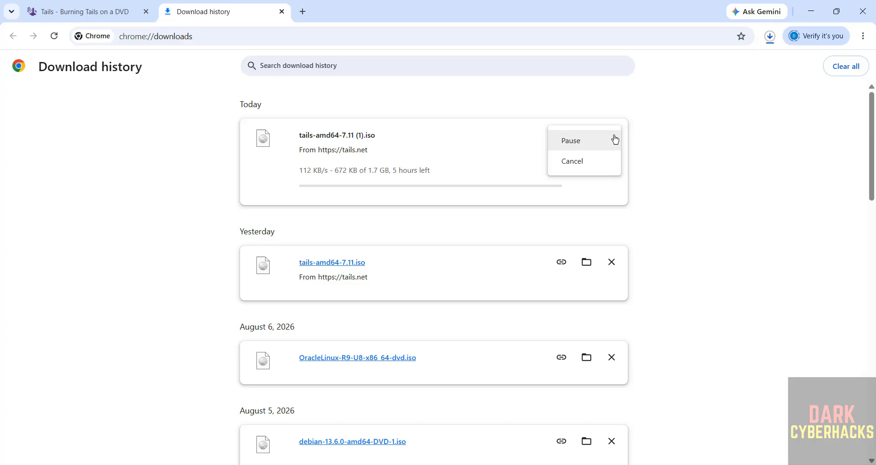
pyautogui.click(576, 160)
pyautogui.click(612, 136)
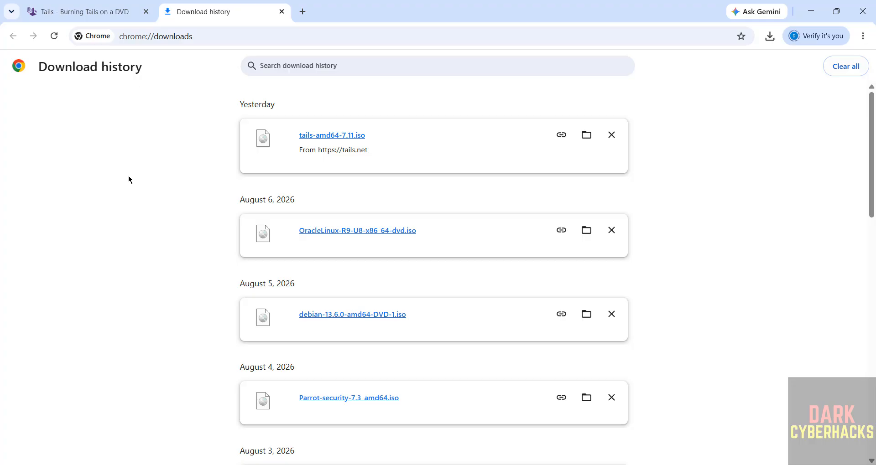
# Launch Oracle VirtualBox from Start search ('virtua') and start a new machine via Machine > New
pyautogui.press('super')
pyautogui.write('virtua')
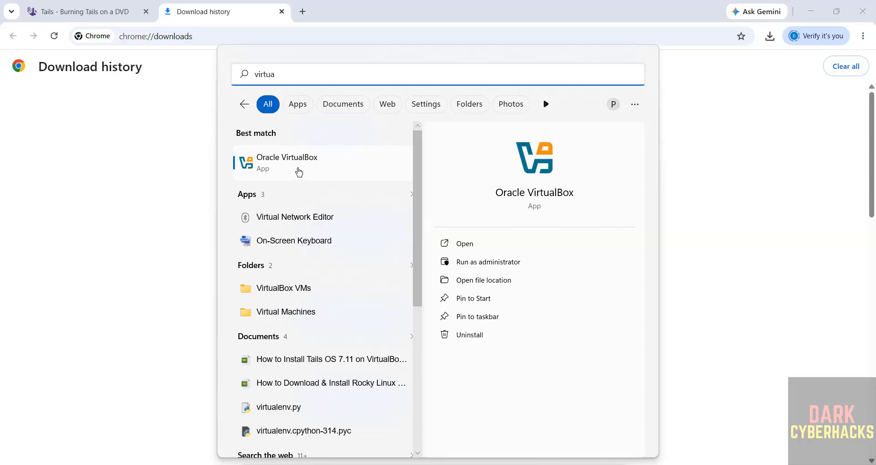
pyautogui.click(297, 174)
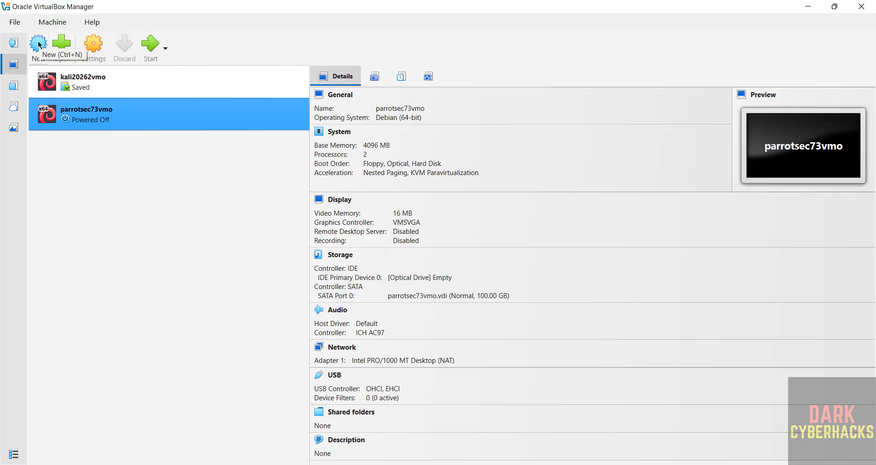
pyautogui.click(51, 23)
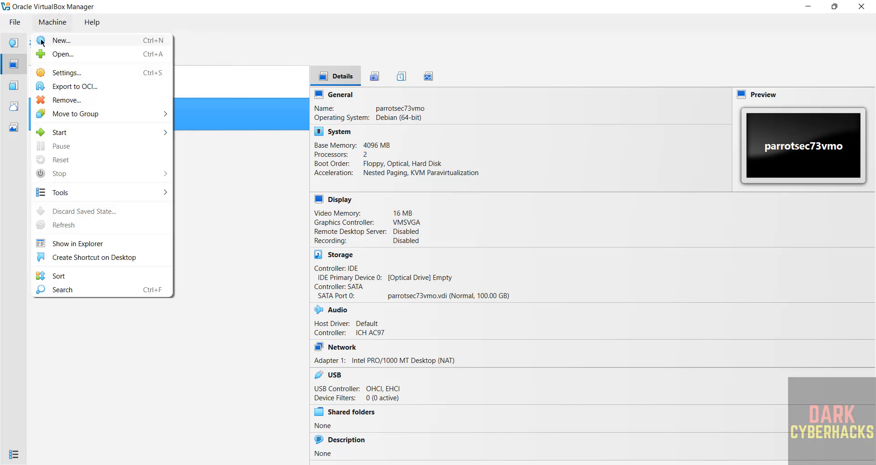
pyautogui.click(61, 41)
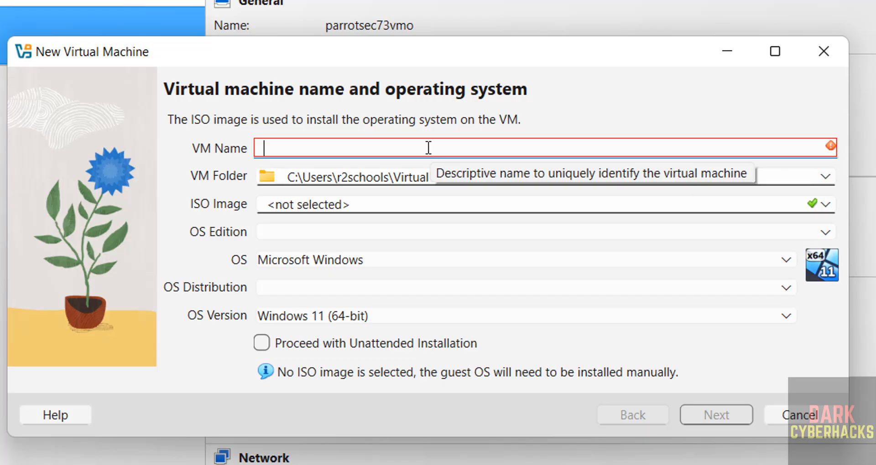
# Name the new VM tails73vmo and browse for a different VM folder
pyautogui.write('tails')
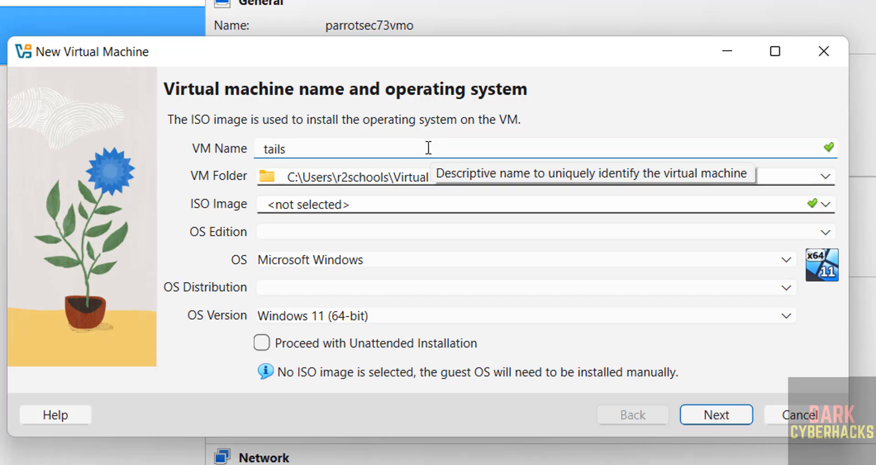
pyautogui.write('73vmo')
pyautogui.hotkey('ctrl', 'a')
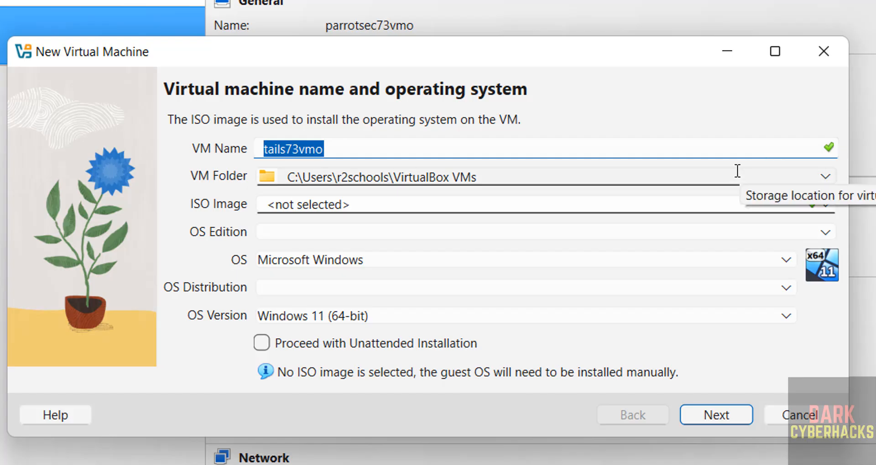
pyautogui.click(824, 178)
pyautogui.click(771, 154)
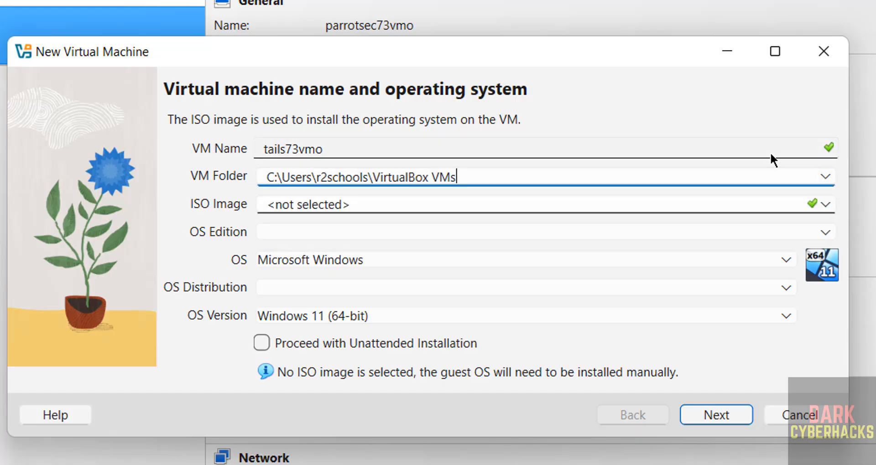
pyautogui.click(823, 178)
pyautogui.click(328, 218)
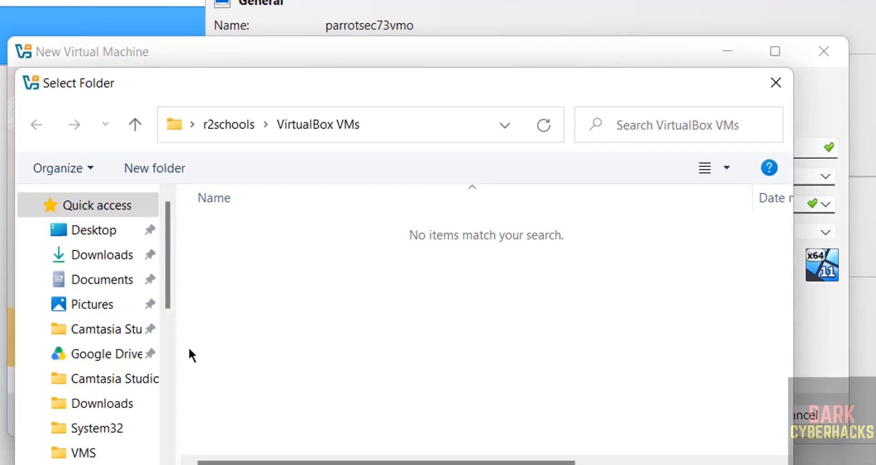
# Create a new folder tails73vmo inside E:\VMS and select it as the VM folder
pyautogui.click(165, 379)
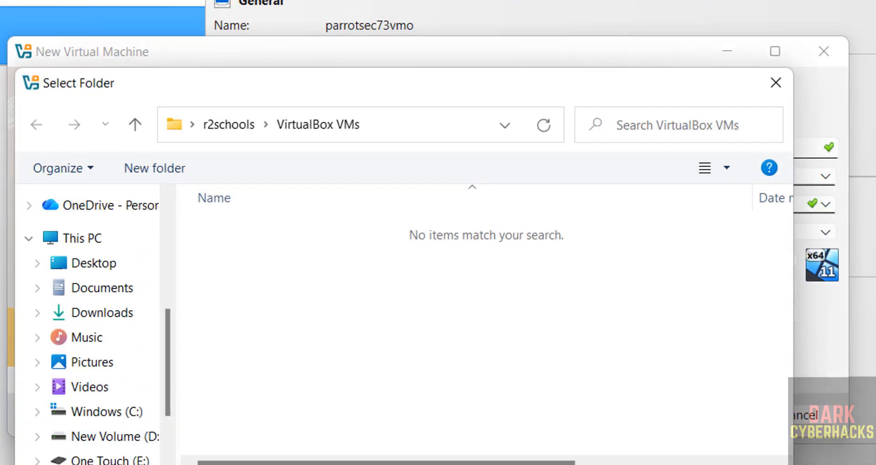
pyautogui.click(124, 459)
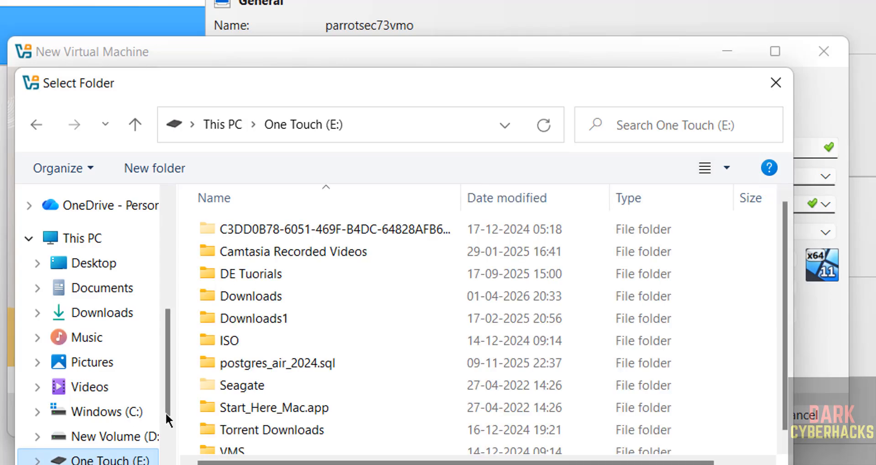
pyautogui.doubleClick(236, 451)
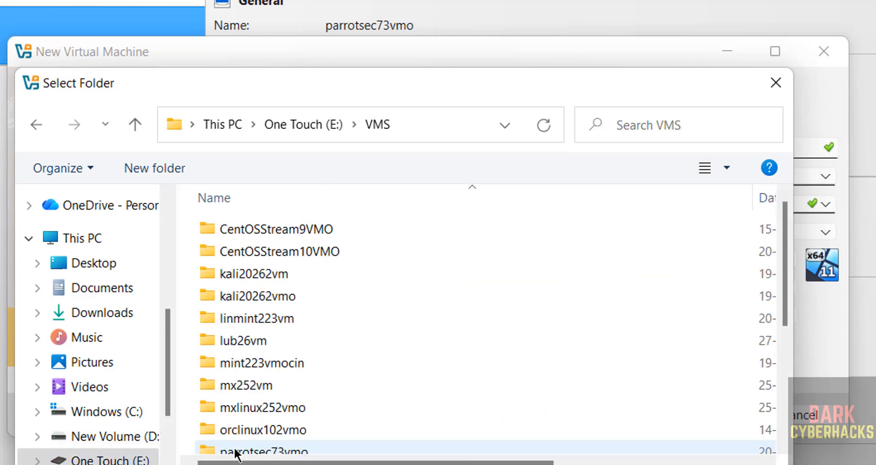
pyautogui.click(160, 168)
pyautogui.write('tails73vmo')
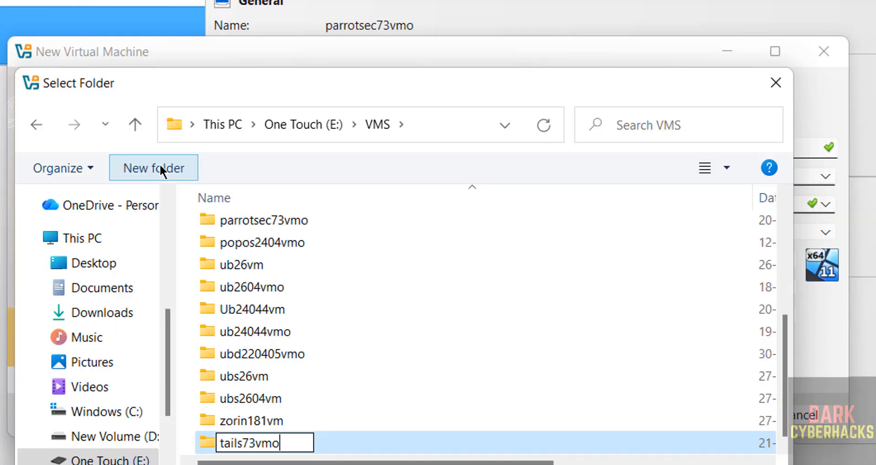
pyautogui.press('Return')
pyautogui.click(602, 464)
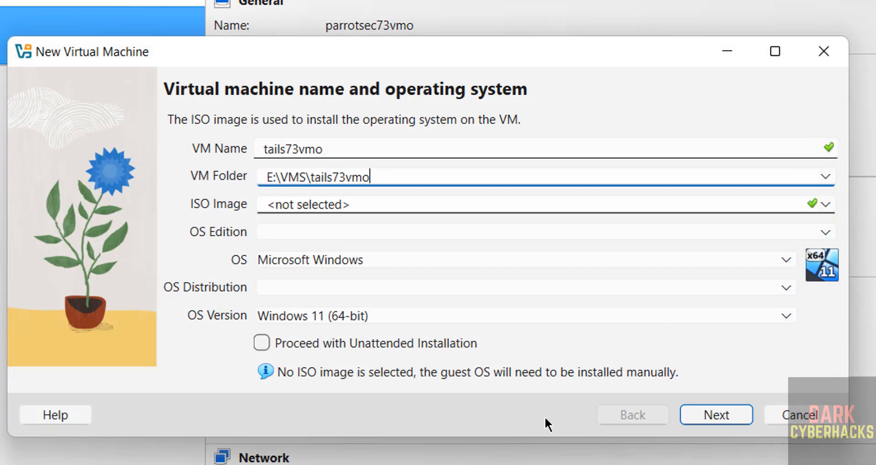
# Select tails-amd64-7.11.iso as the ISO image (Debian 64-bit) and untick unattended installation
pyautogui.click(824, 204)
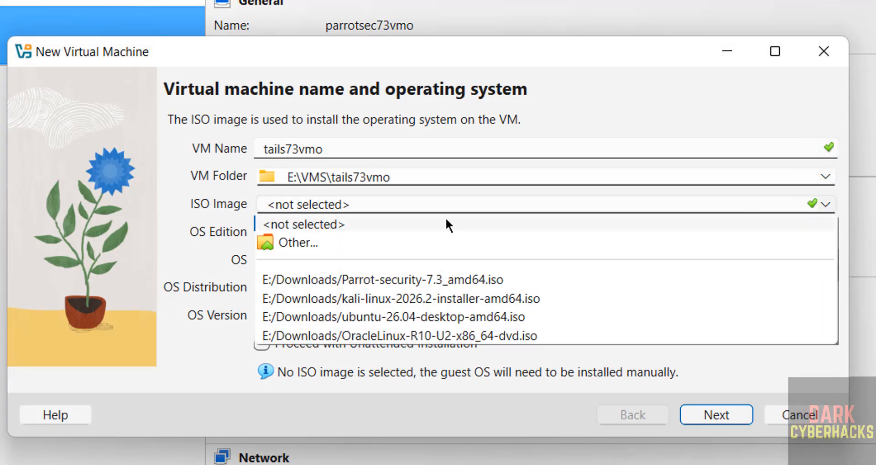
pyautogui.click(313, 240)
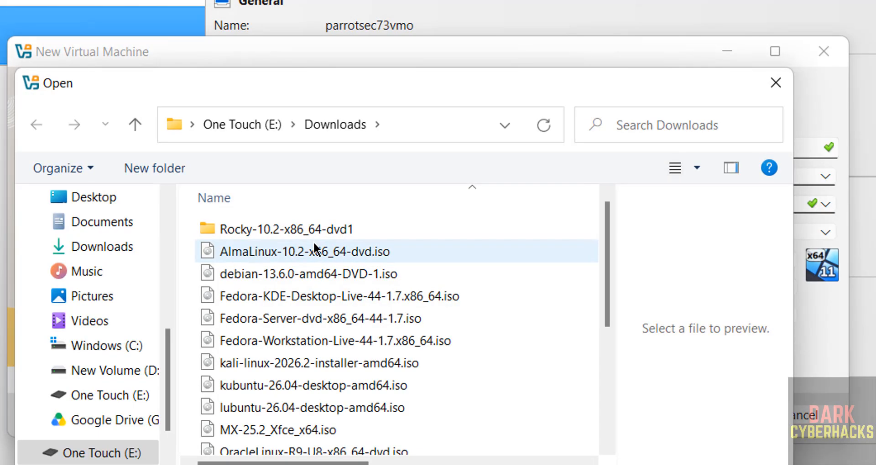
pyautogui.click(608, 410)
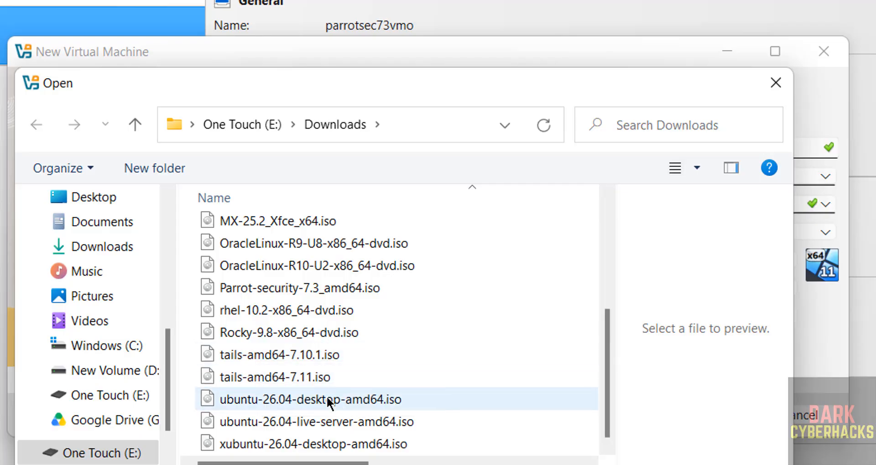
pyautogui.click(292, 381)
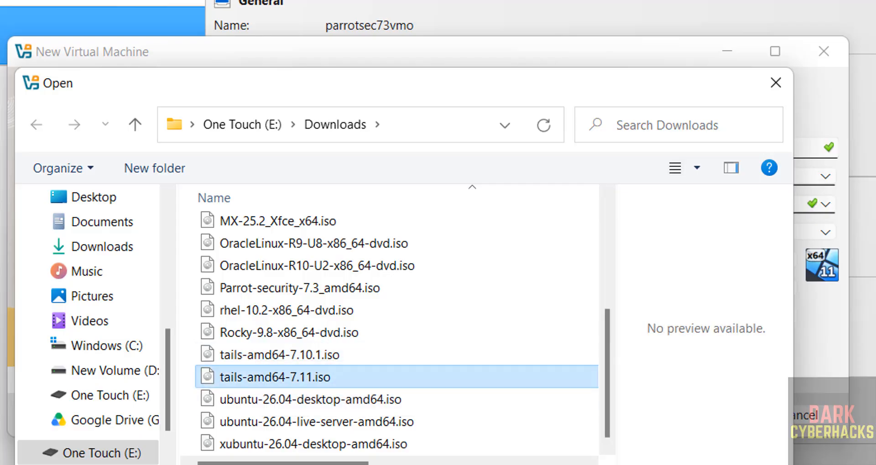
pyautogui.press('Return')
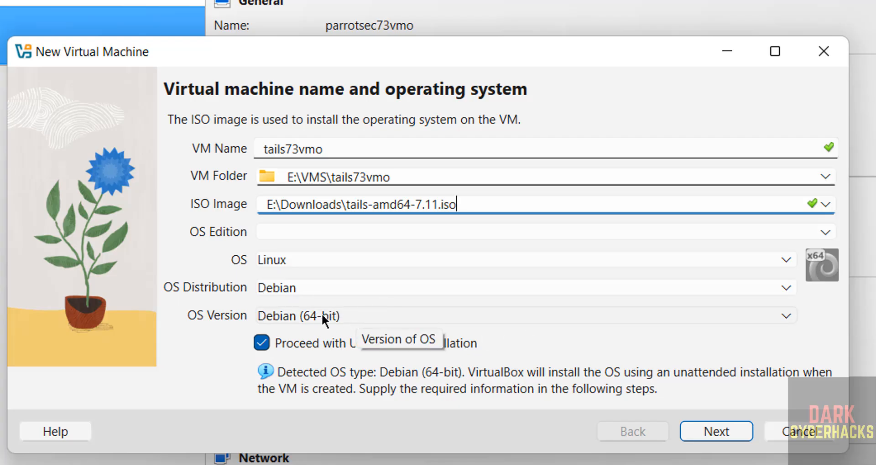
pyautogui.click(261, 343)
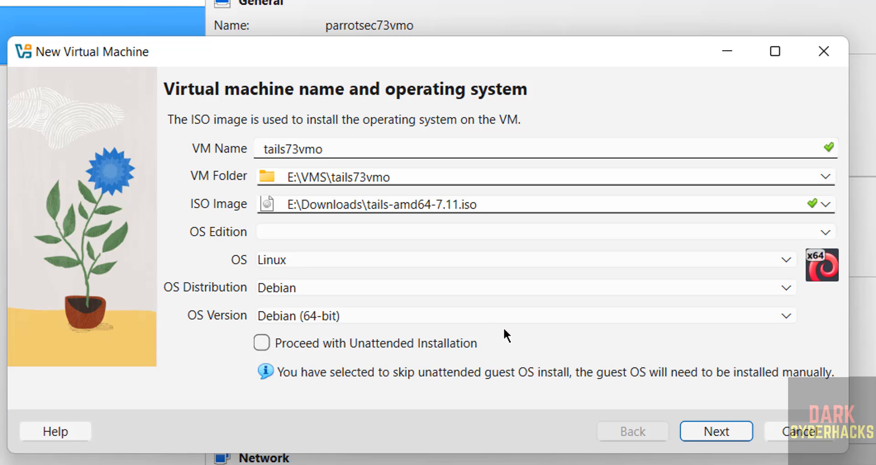
# Set base memory to 4096 MB, 2 CPUs and a 50 GB disk, checking the Summary before returning
pyautogui.click(702, 427)
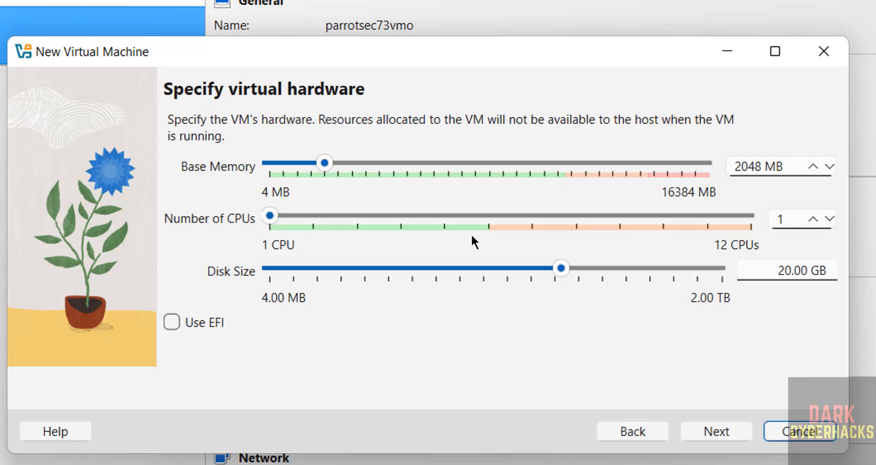
pyautogui.doubleClick(730, 172)
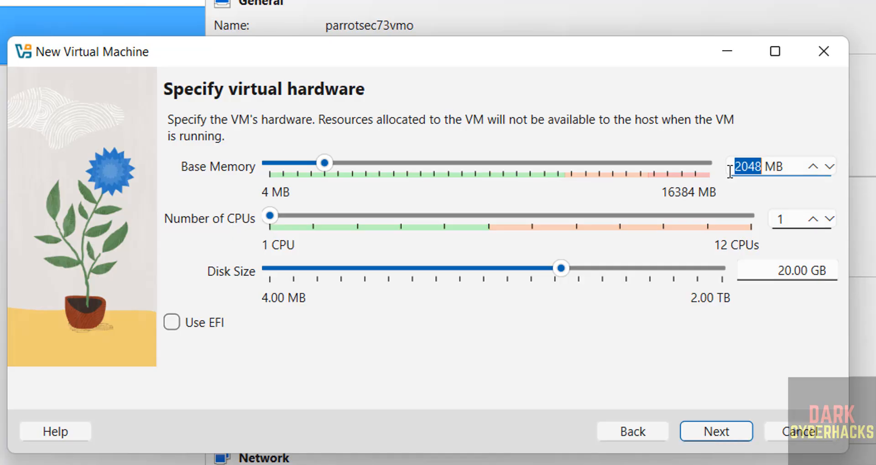
pyautogui.write('4096')
pyautogui.press('Tab')
pyautogui.write('2')
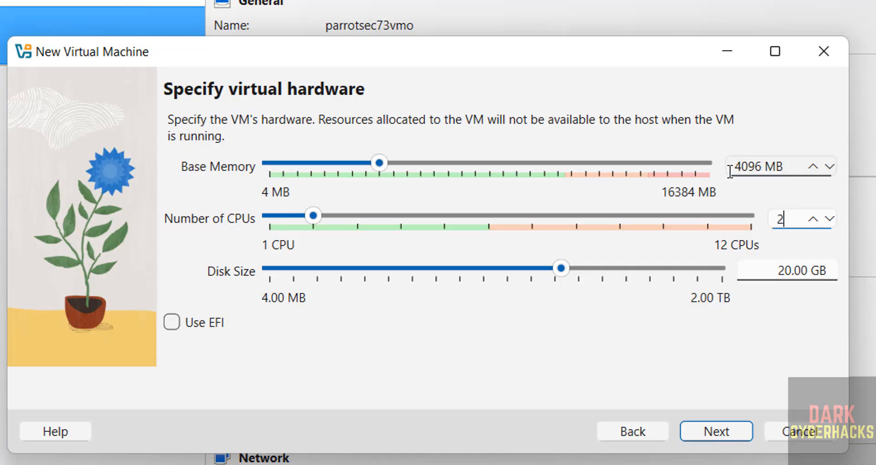
pyautogui.press('Tab')
pyautogui.press('Tab')
pyautogui.click(774, 266)
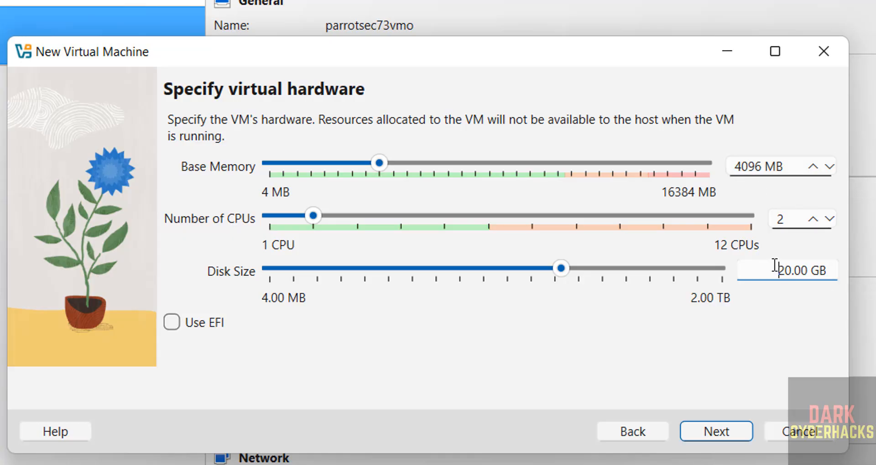
pyautogui.doubleClick(775, 266)
pyautogui.write('50')
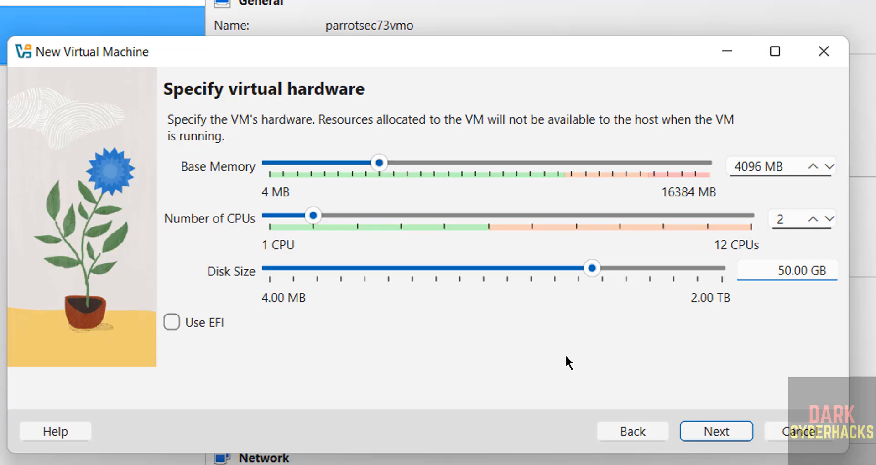
pyautogui.click(712, 430)
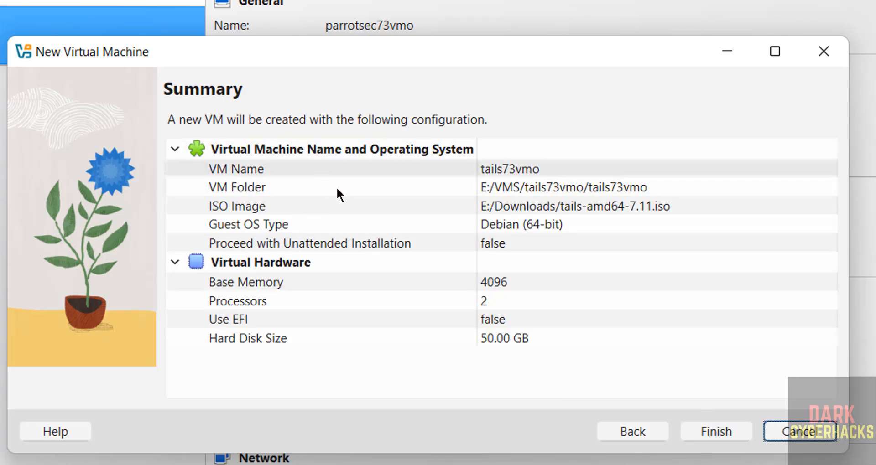
pyautogui.click(629, 437)
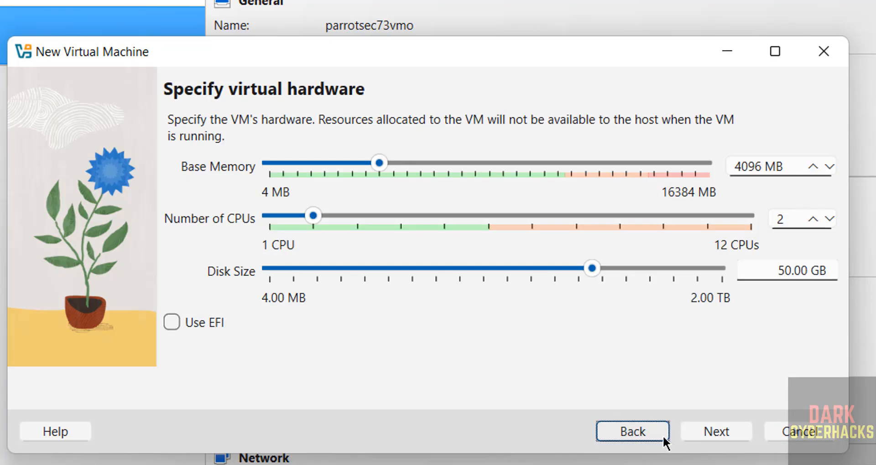
# Finish creating tails73vmo, then glance at the Machine menu and the VM's right-click menu
pyautogui.click(705, 438)
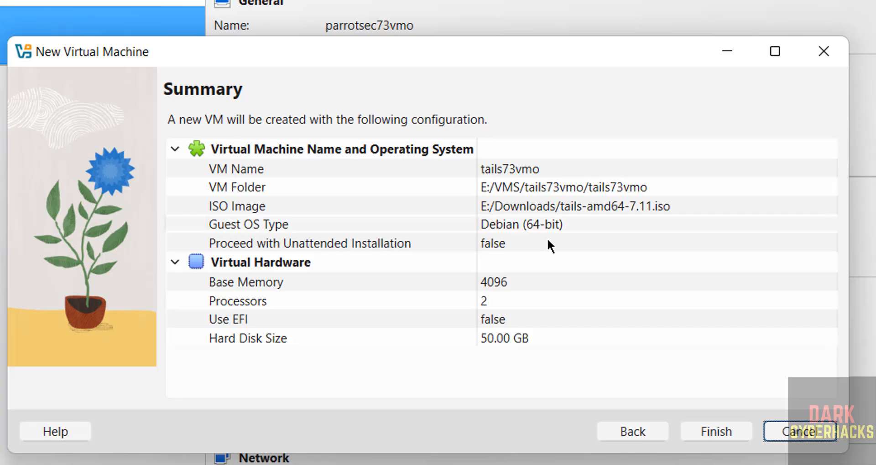
pyautogui.click(722, 432)
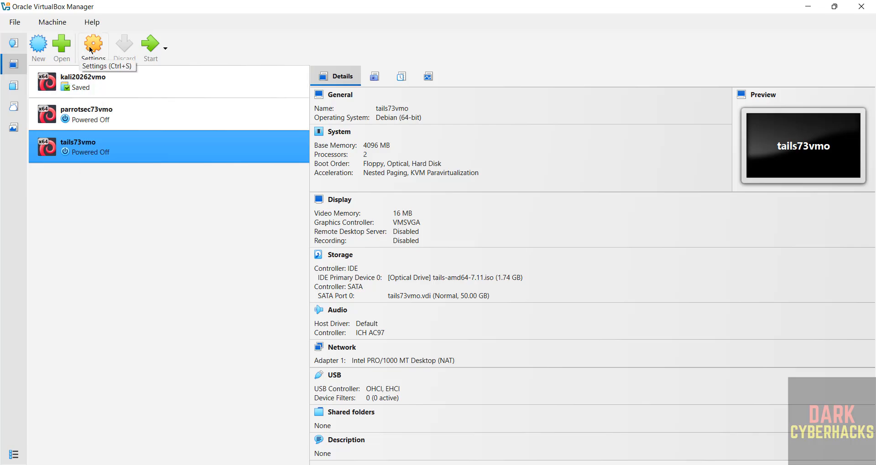
pyautogui.click(57, 23)
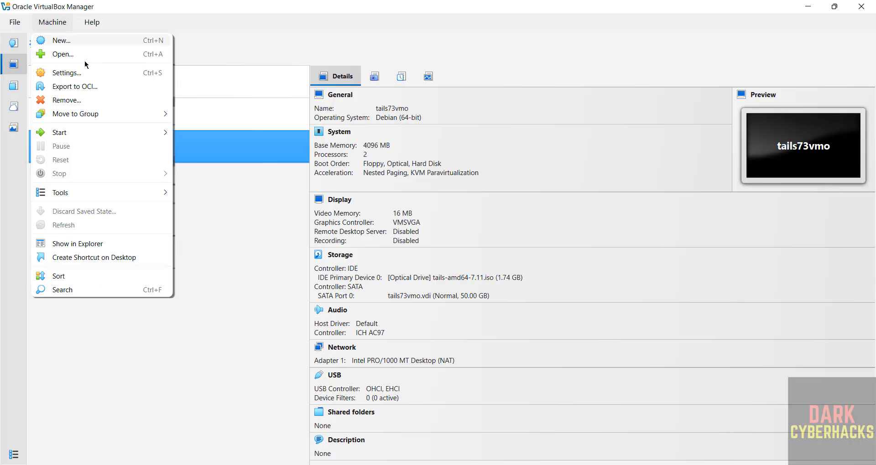
pyautogui.click(248, 270)
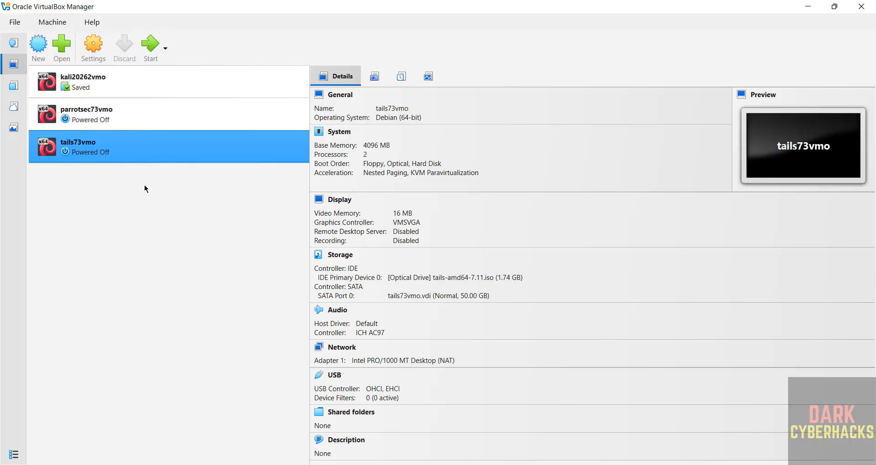
pyautogui.rightClick(101, 153)
pyautogui.click(61, 216)
# Start tails73vmo, maximize its window, and boot the Tails 7.11 entry from the SYSLINUX menu
pyautogui.click(153, 42)
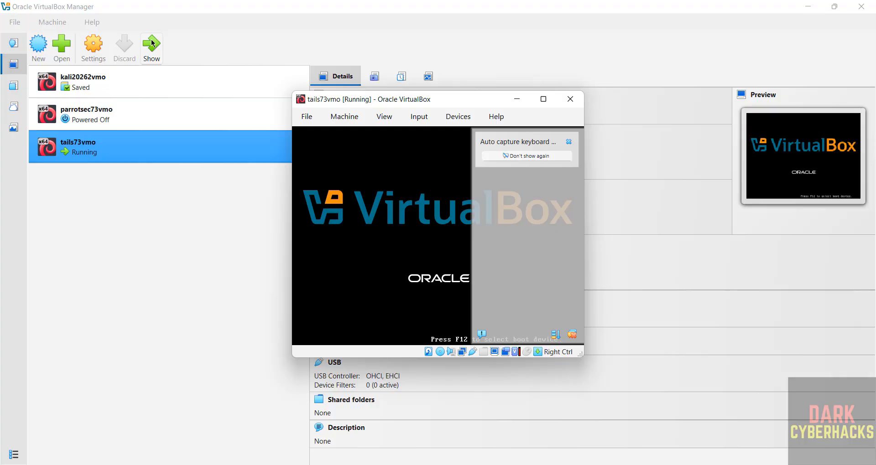
pyautogui.click(544, 99)
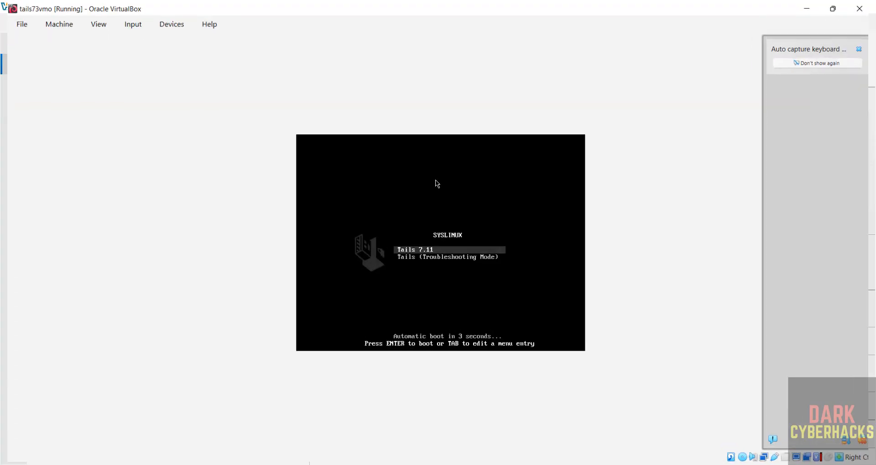
pyautogui.press('Down')
pyautogui.press('Up')
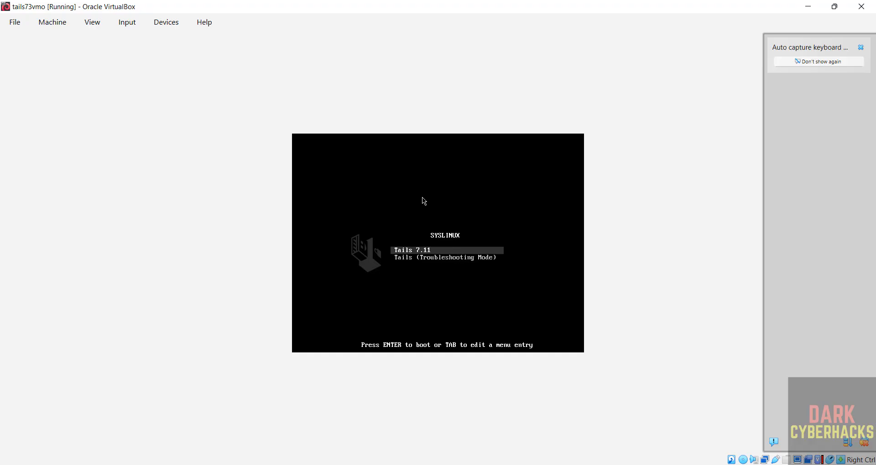
pyautogui.press('Return')
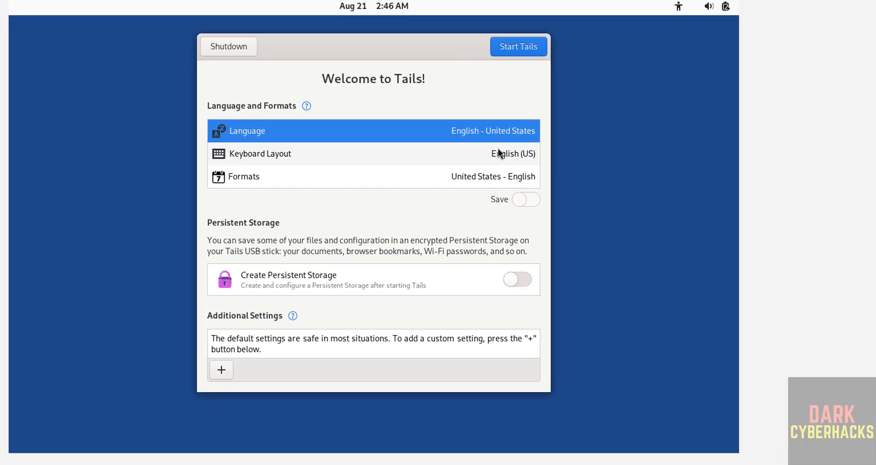
# Keep English, leave Create Persistent Storage off, and expand the Additional Settings list
pyautogui.click(259, 132)
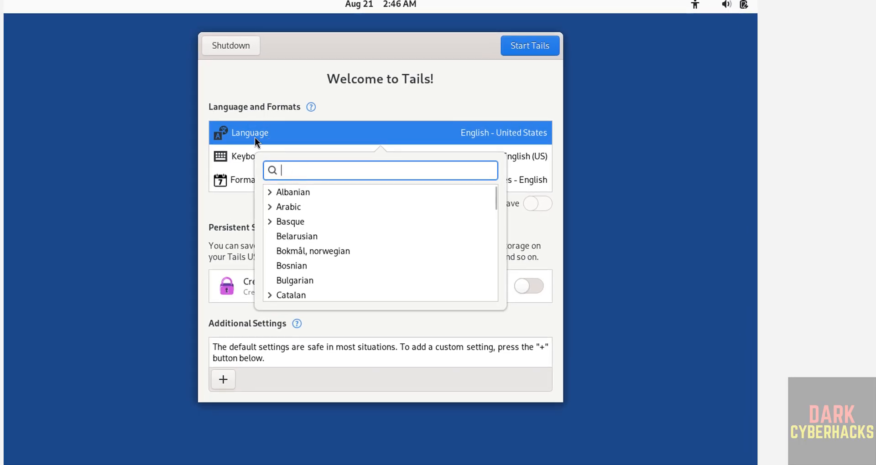
pyautogui.click(254, 138)
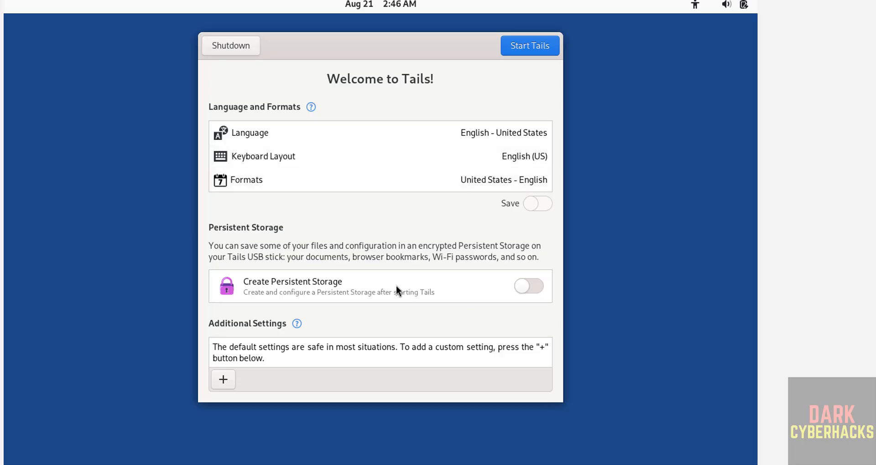
pyautogui.click(529, 288)
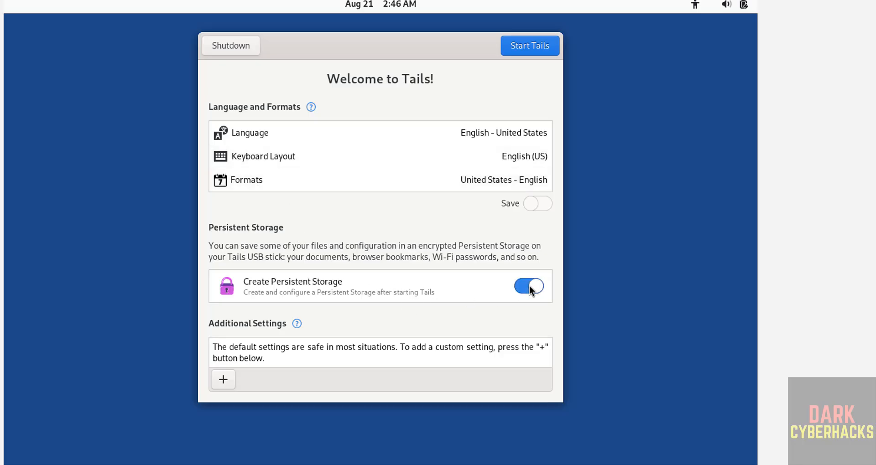
pyautogui.click(529, 289)
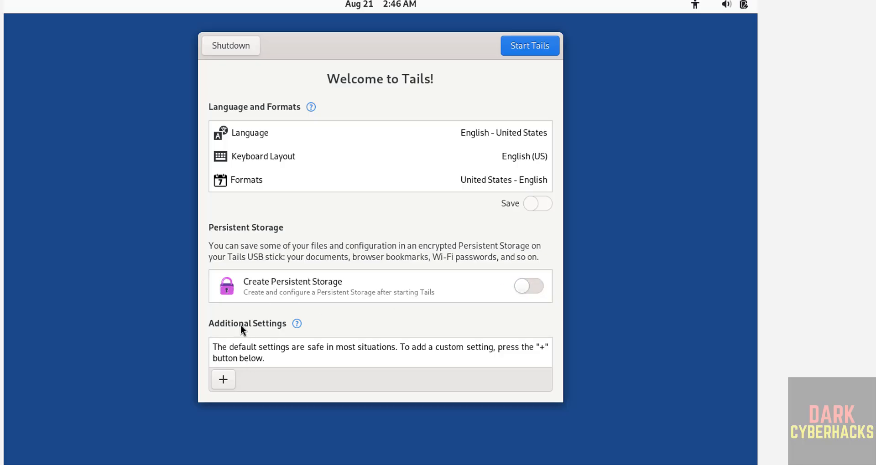
pyautogui.click(222, 382)
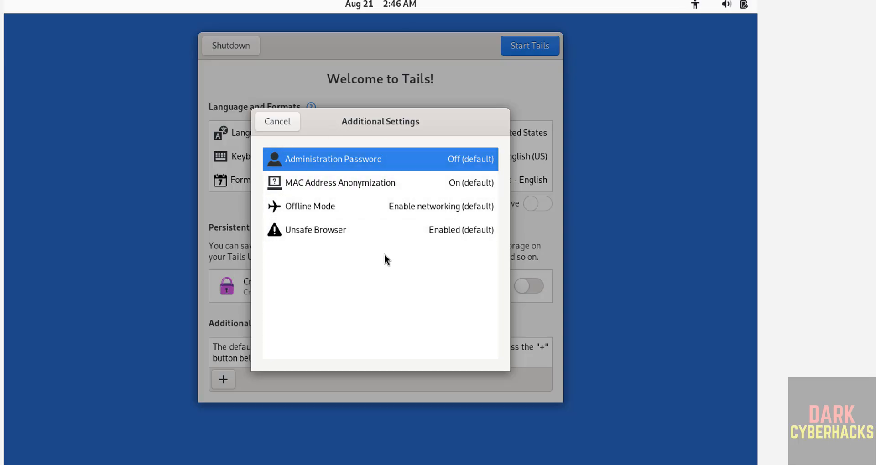
# Enter and confirm an administration password, then add it as an additional setting
pyautogui.click(317, 160)
pyautogui.write('•••••••••')
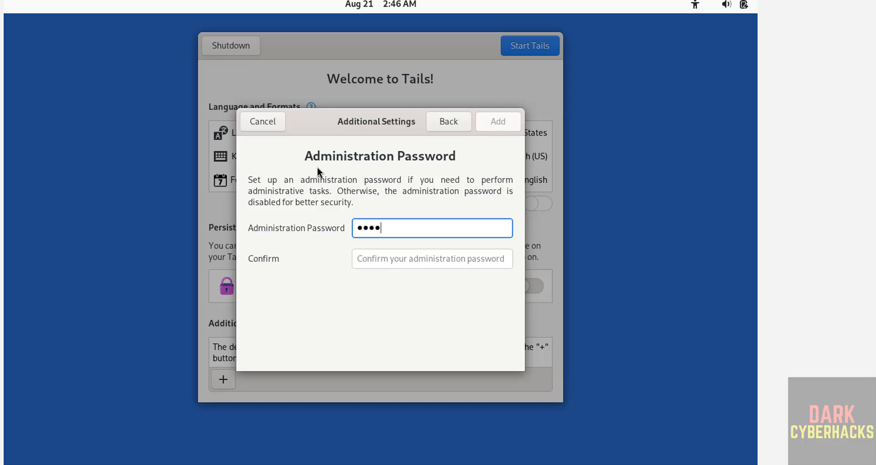
pyautogui.press('Tab')
pyautogui.write('•••••••••')
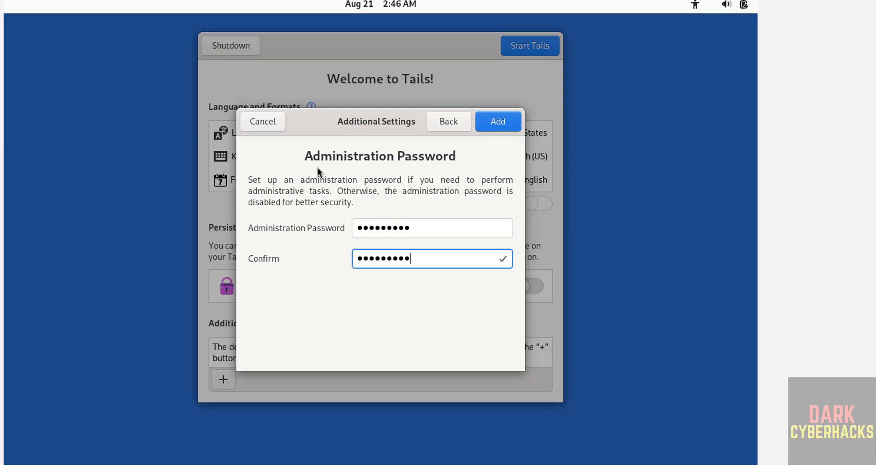
pyautogui.click(501, 131)
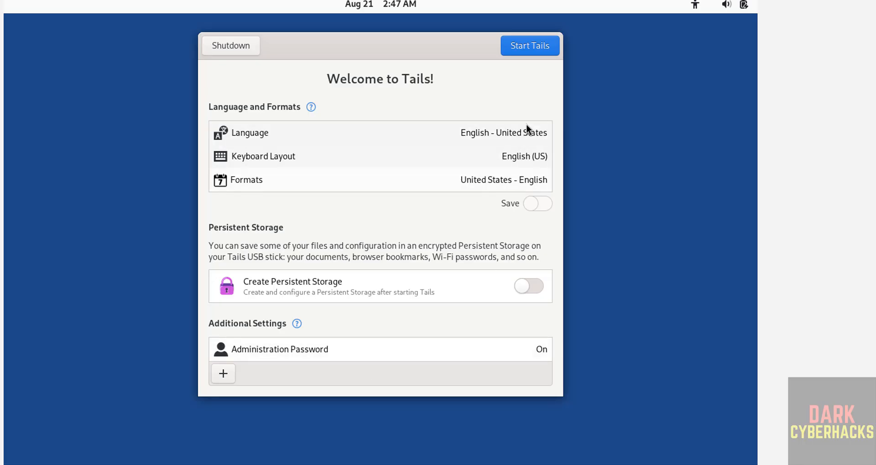
# Start the Tails session and have it connect to Tor automatically
pyautogui.click(518, 46)
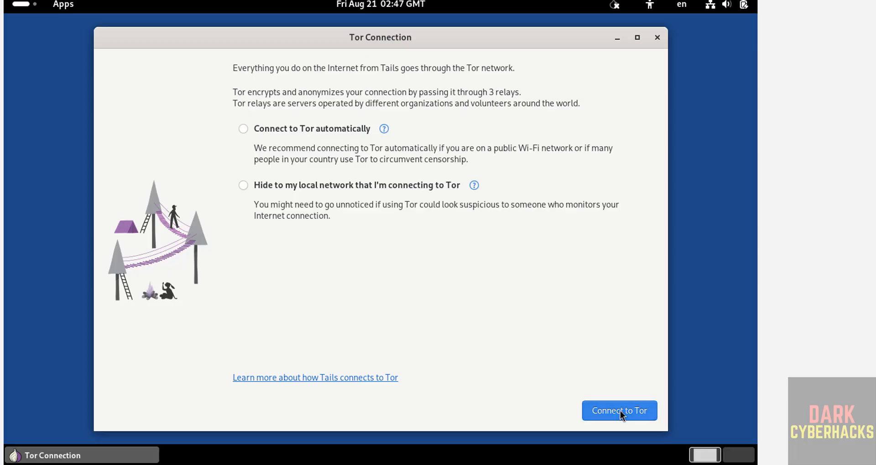
pyautogui.click(304, 130)
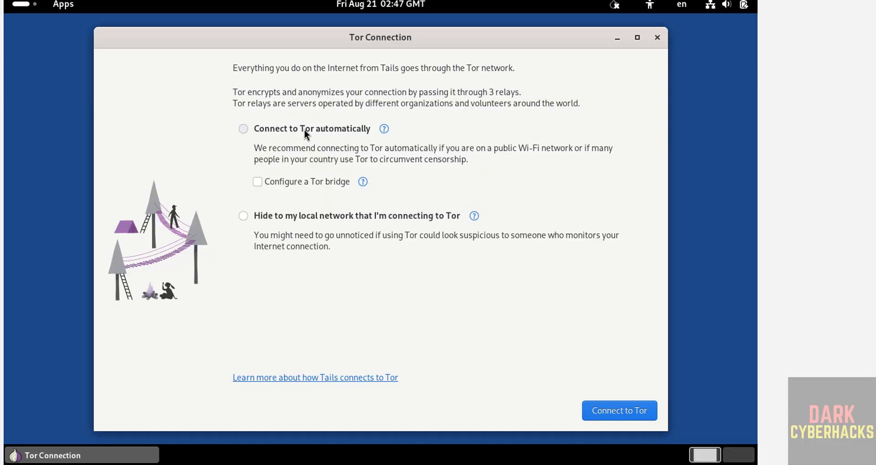
pyautogui.click(593, 409)
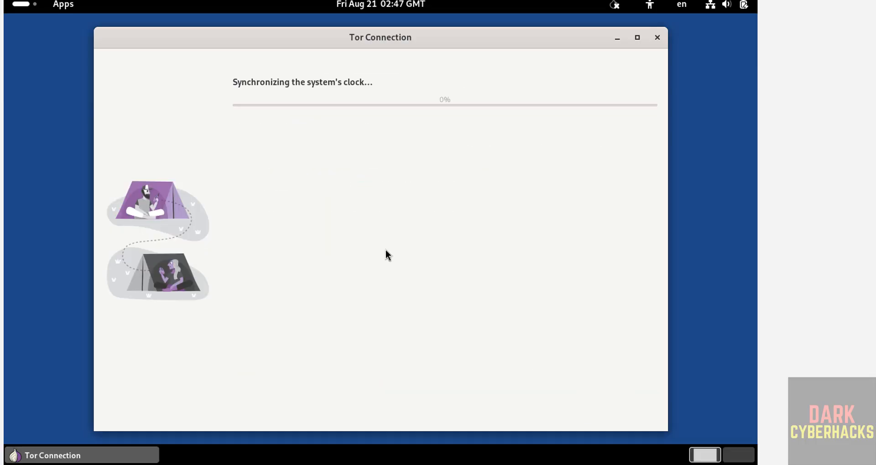
# Open a Console terminal window from the app overview
pyautogui.click(28, 7)
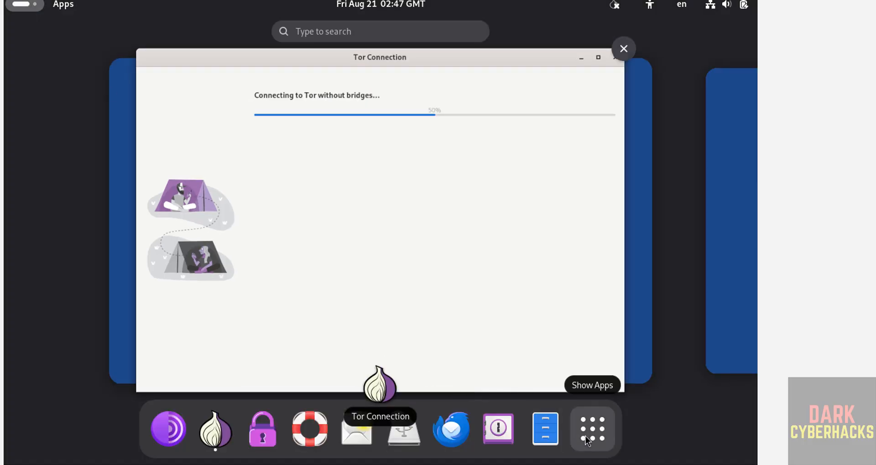
pyautogui.click(585, 436)
pyautogui.click(429, 189)
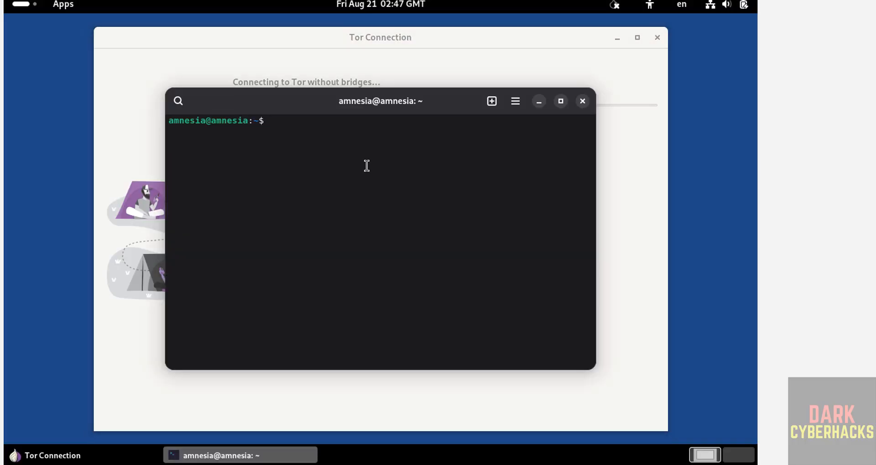
# Zoom the terminal text and run more /etc/os-release, which shows VERSION="7.11"
pyautogui.hotkey('ctrl', '+')
pyautogui.hotkey('ctrl', '+')
pyautogui.write('mo')
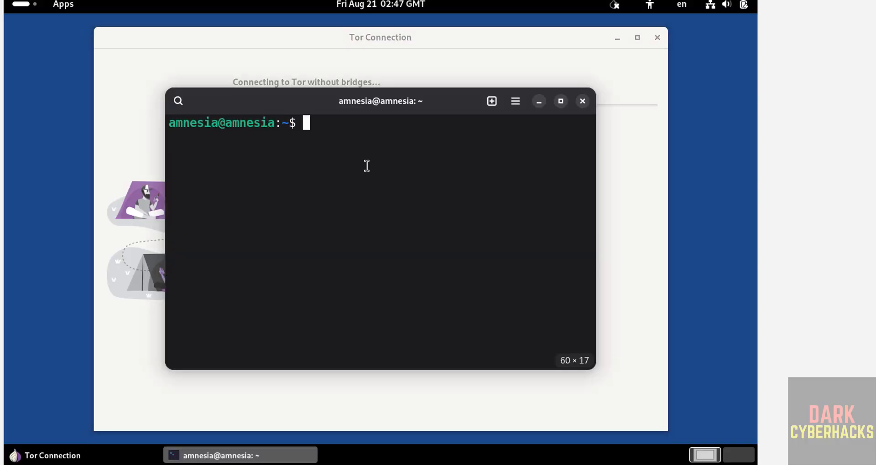
pyautogui.write('re /etc')
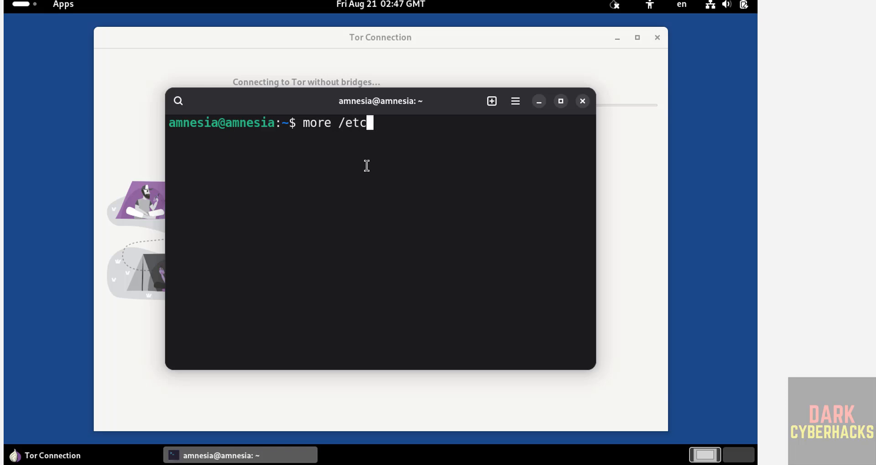
pyautogui.write('/os-release')
pyautogui.press('Return')
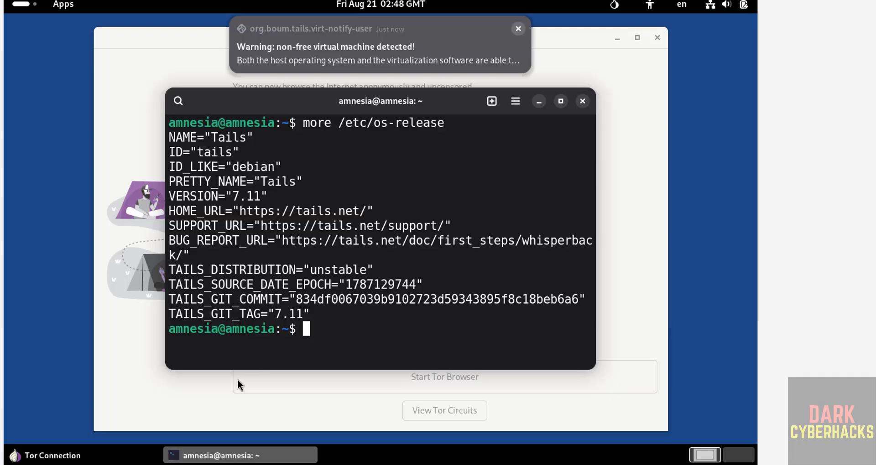
# Launch Tor Browser from the Tor Connection window and enable Onionize for DuckDuckGo searches
pyautogui.click(272, 412)
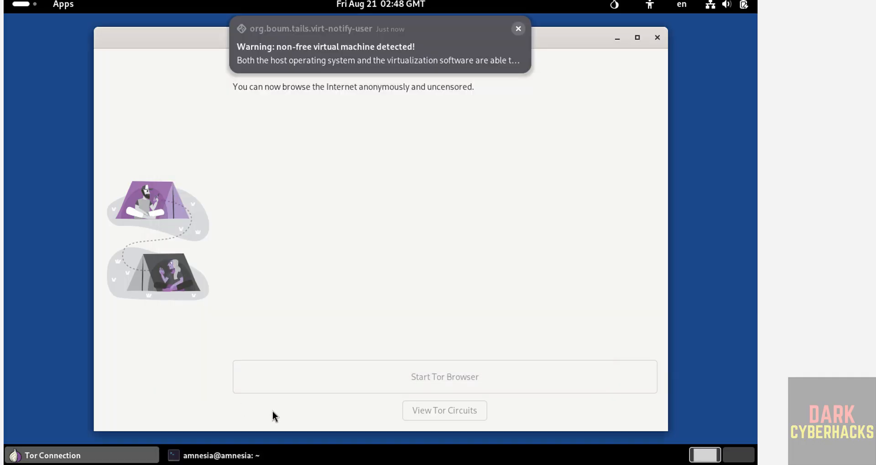
pyautogui.click(338, 374)
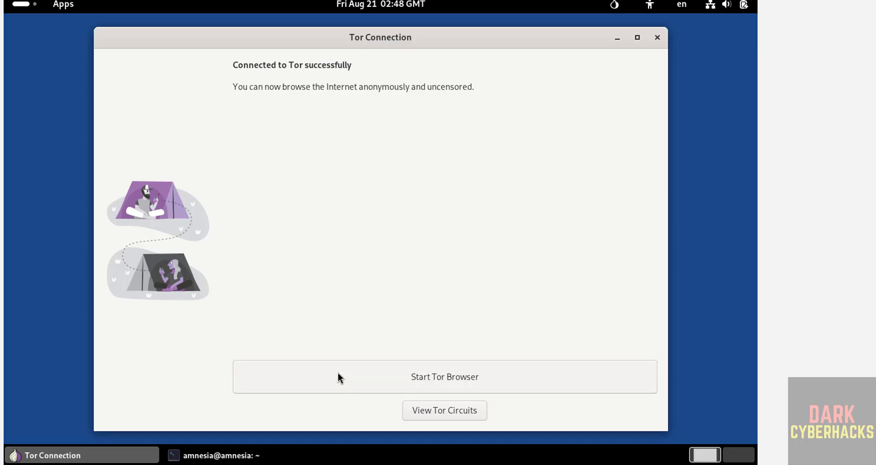
pyautogui.hotkey('alt', 'Tab')
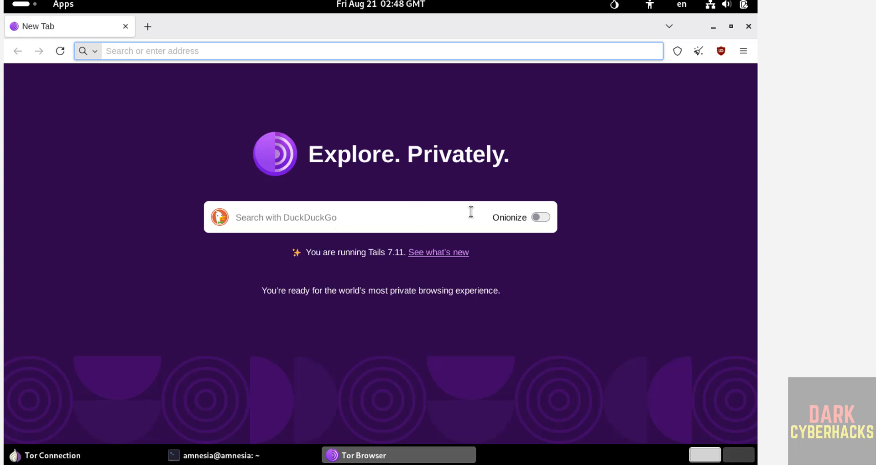
pyautogui.click(548, 218)
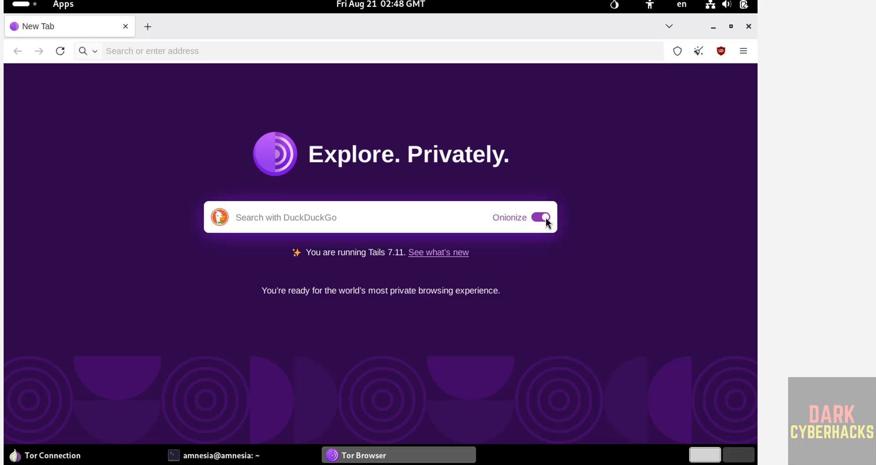
pyautogui.hotkey('alt', 'Tab')
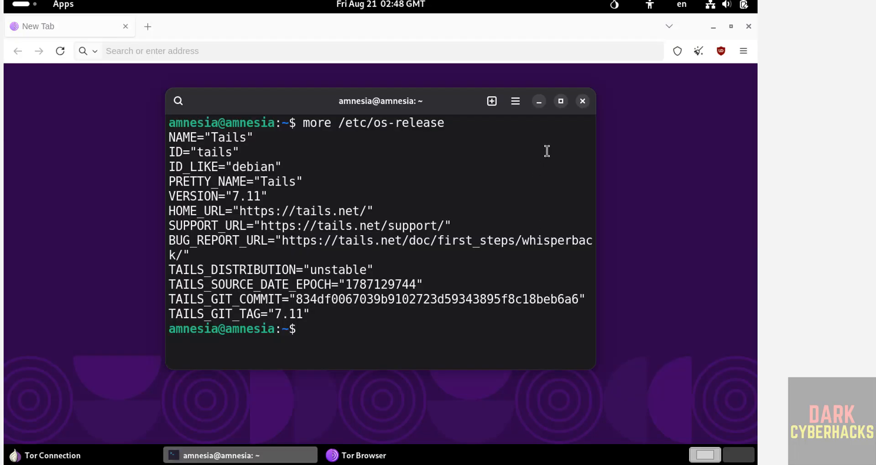
# Run sudo apt update && sudo apt upgrade, entering the administrator password
pyautogui.write('sudo apt upd')
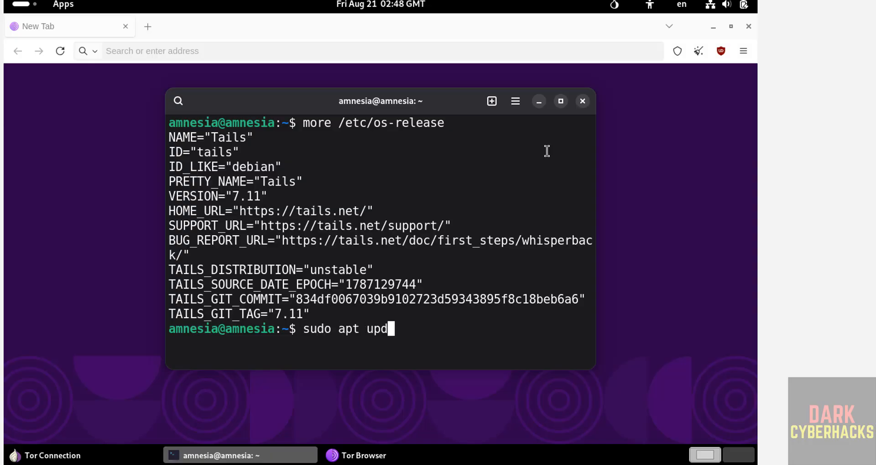
pyautogui.write('ate && sudo')
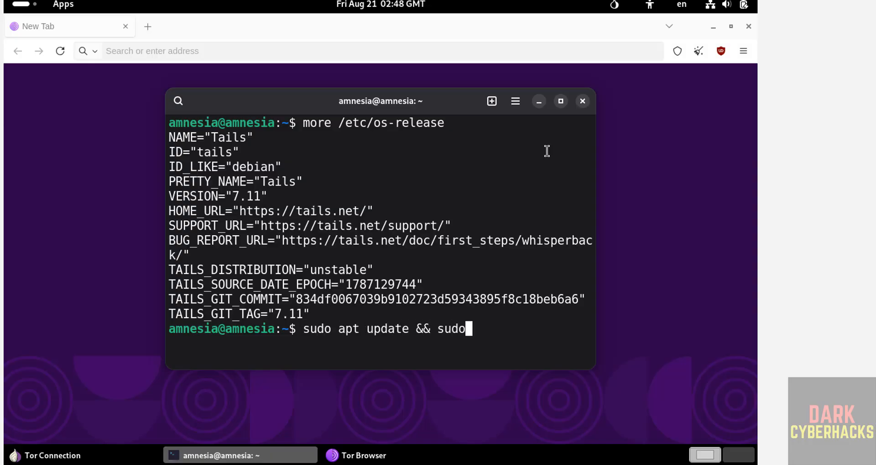
pyautogui.write(' apt upgr')
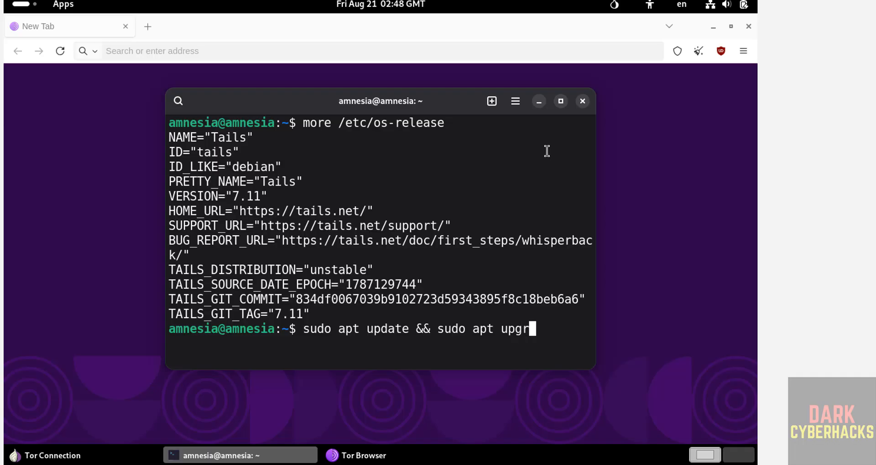
pyautogui.write('ade')
pyautogui.press('Return')
pyautogui.write('*****')
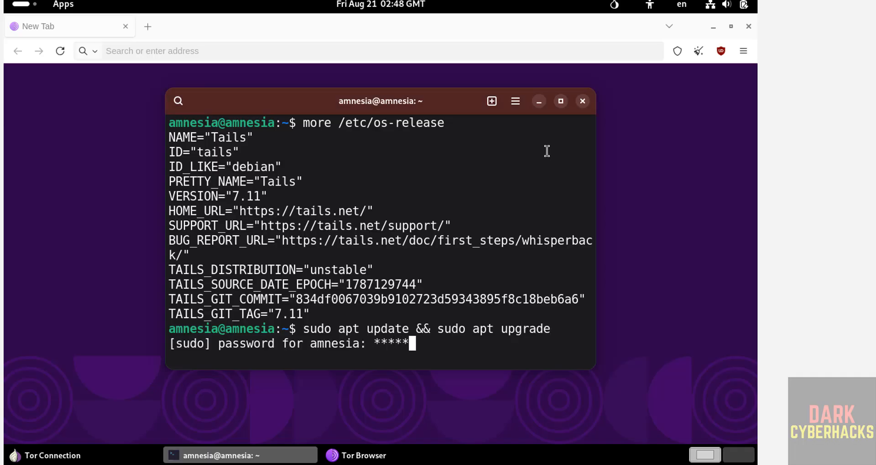
pyautogui.write('****')
pyautogui.press('Return')
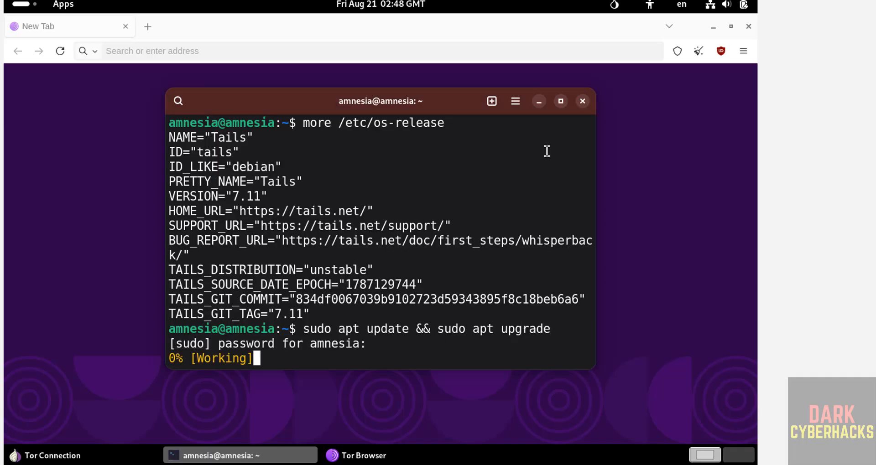